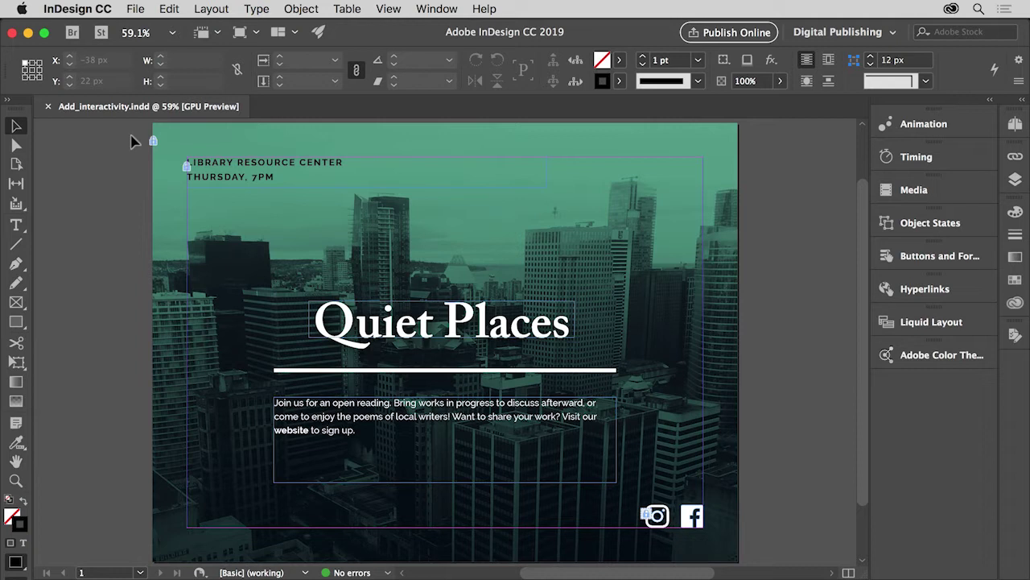
# - With the Type tool, select the word 'website' in the flyer's body text
pyautogui.click(17, 226)
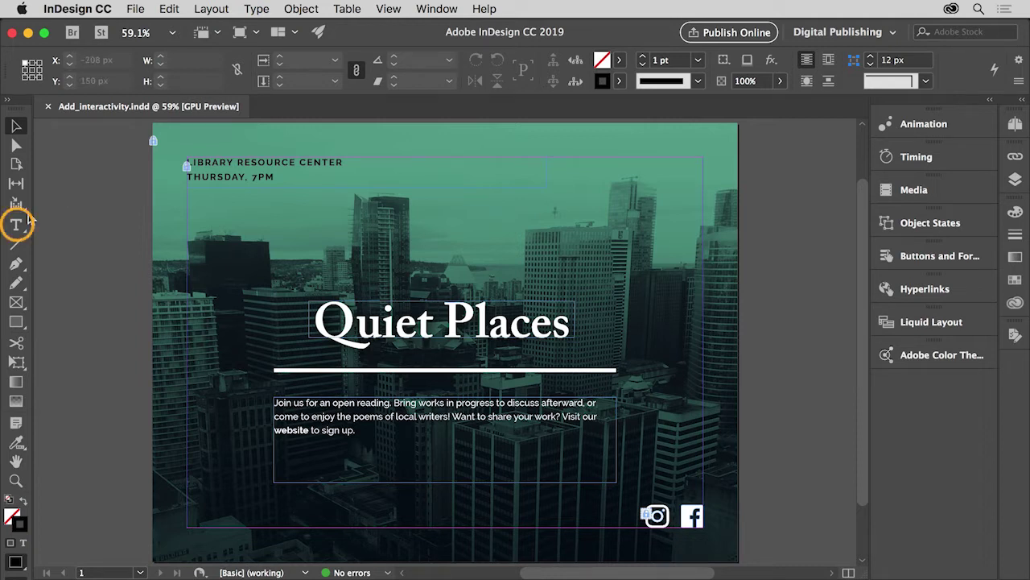
pyautogui.click(16, 225)
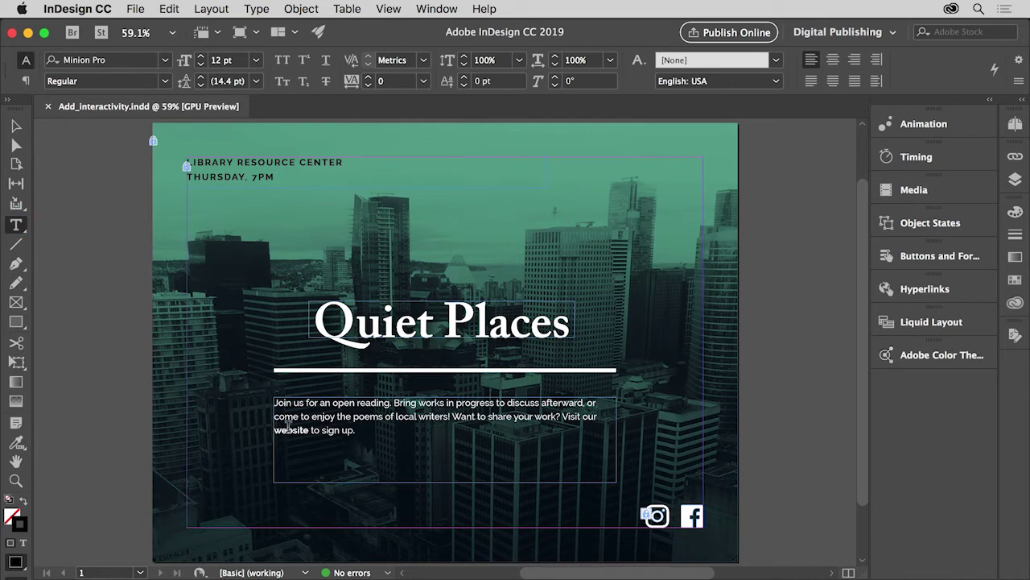
pyautogui.click(288, 429)
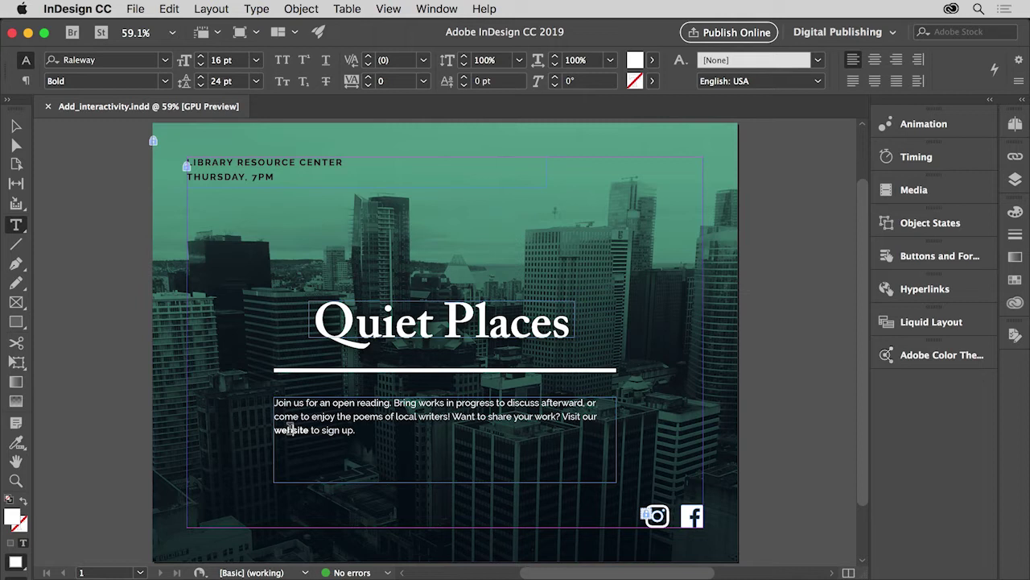
pyautogui.doubleClick(289, 429)
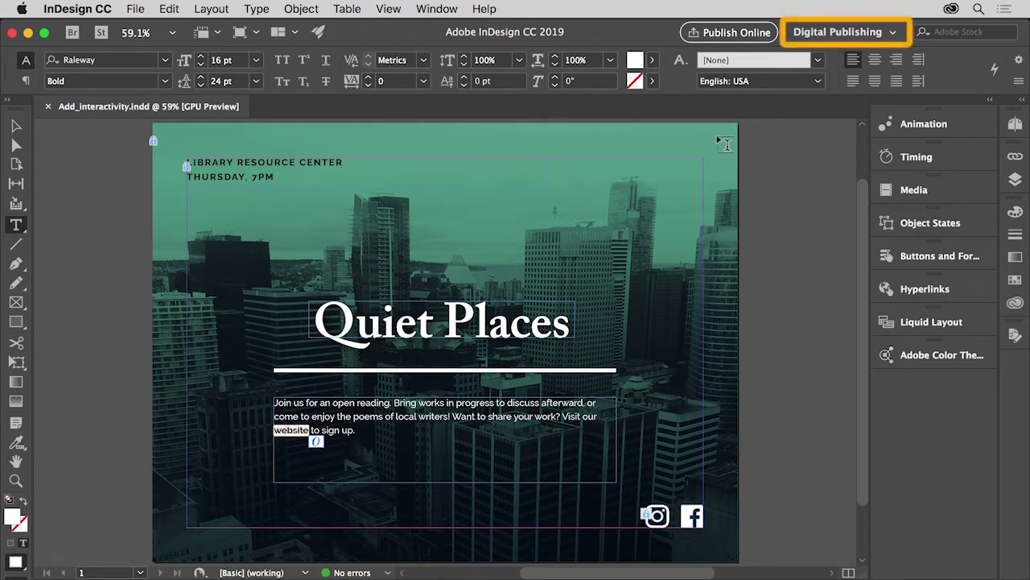
# - Keep the Digital Publishing workspace and show the empty Hyperlinks panel
pyautogui.click(842, 33)
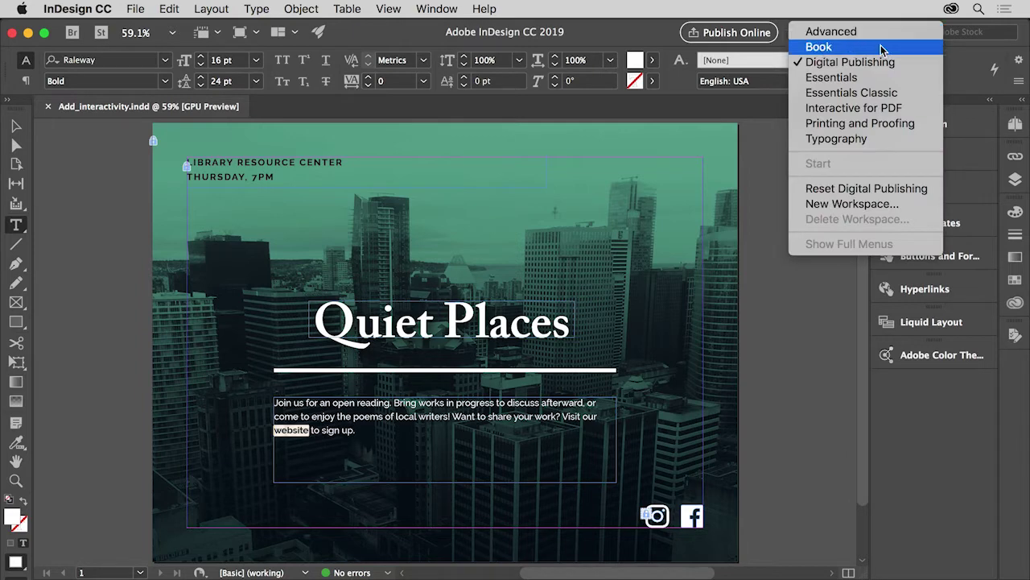
pyautogui.click(892, 64)
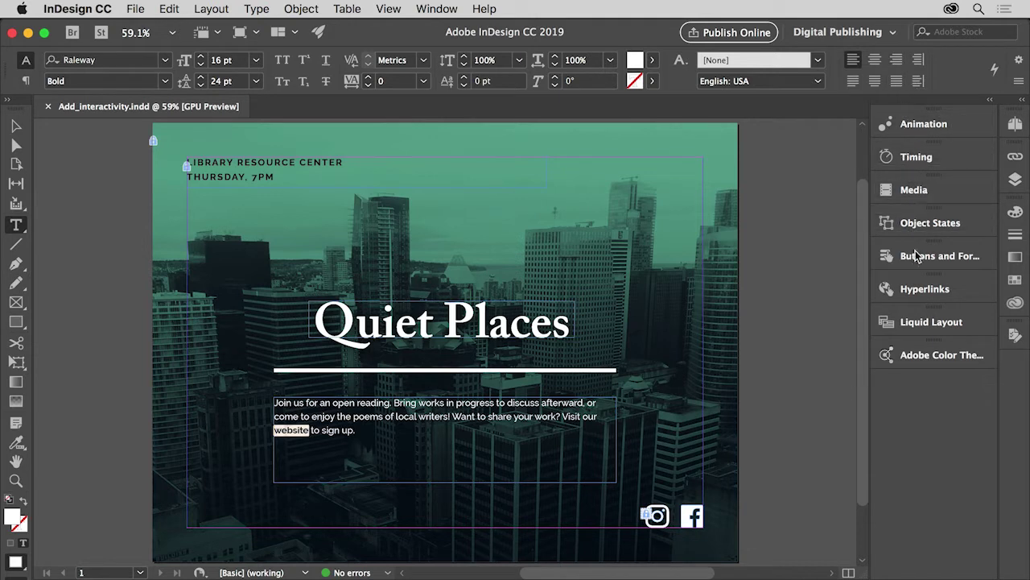
pyautogui.click(920, 290)
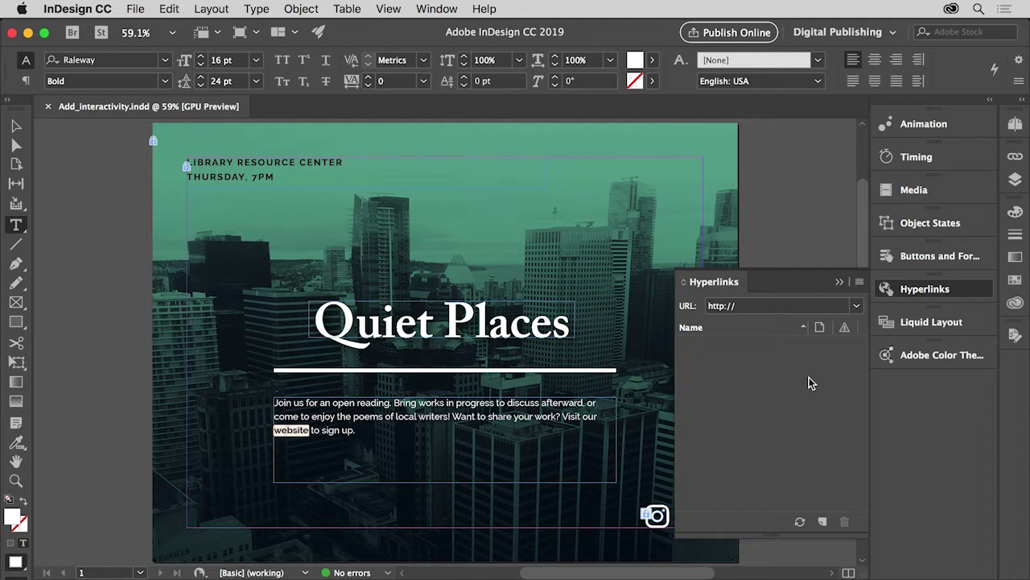
pyautogui.click(822, 521)
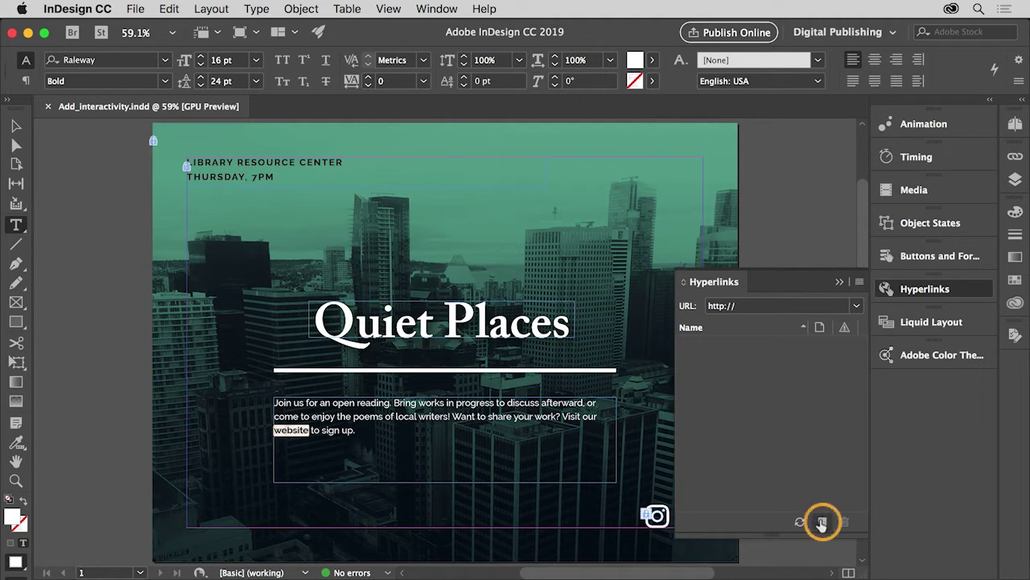
pyautogui.click(822, 522)
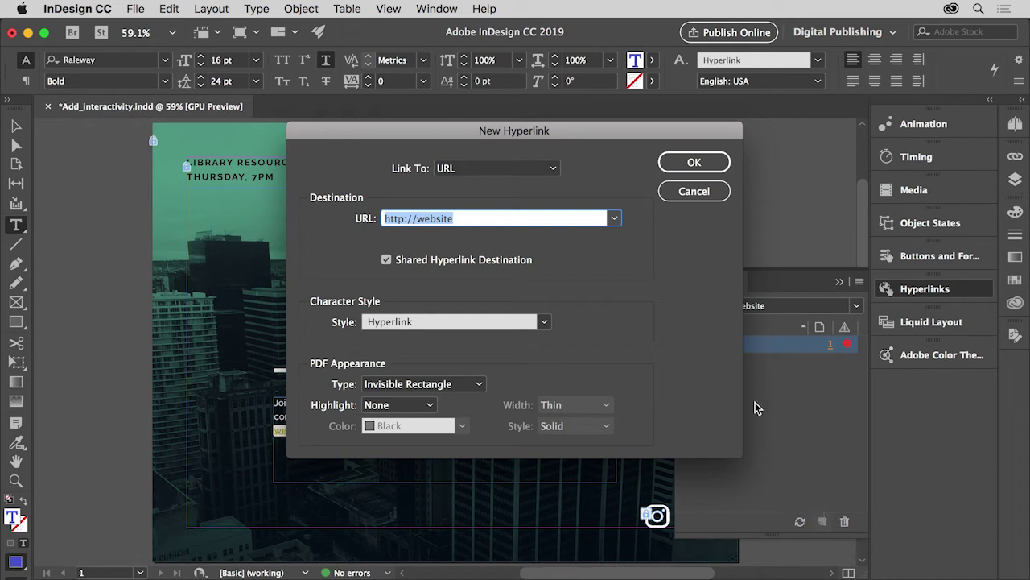
pyautogui.click(554, 169)
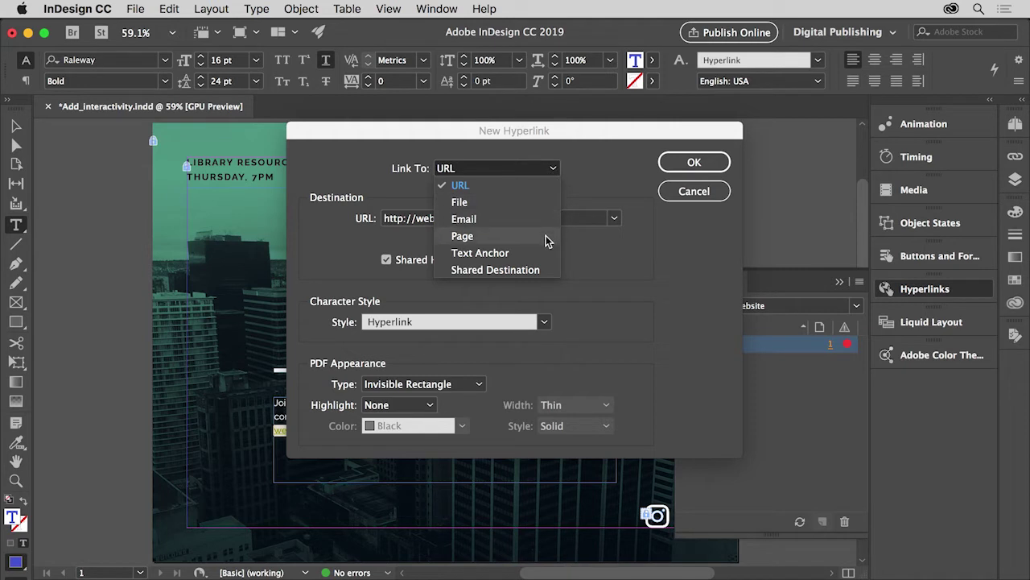
pyautogui.click(543, 188)
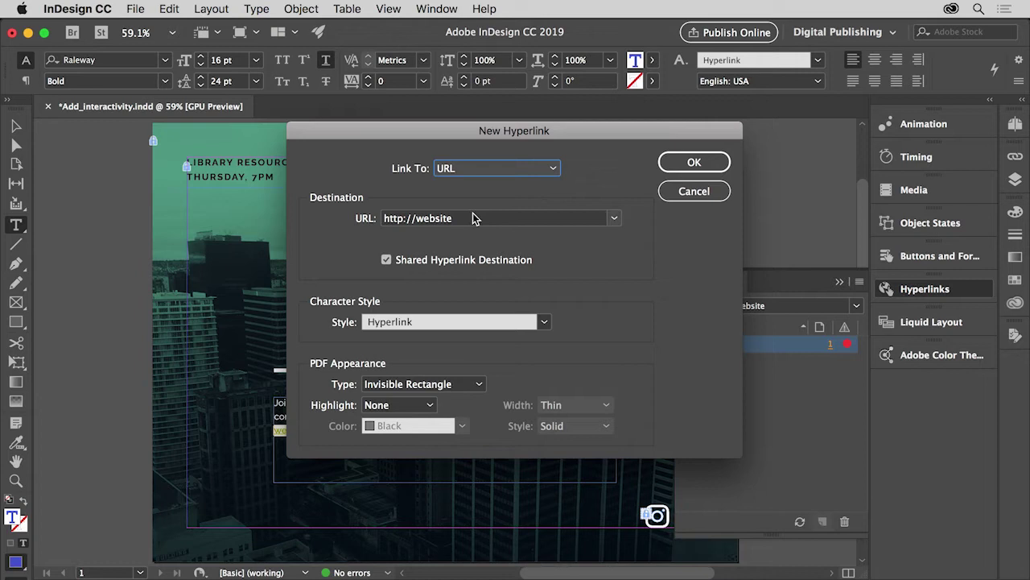
pyautogui.doubleClick(434, 218)
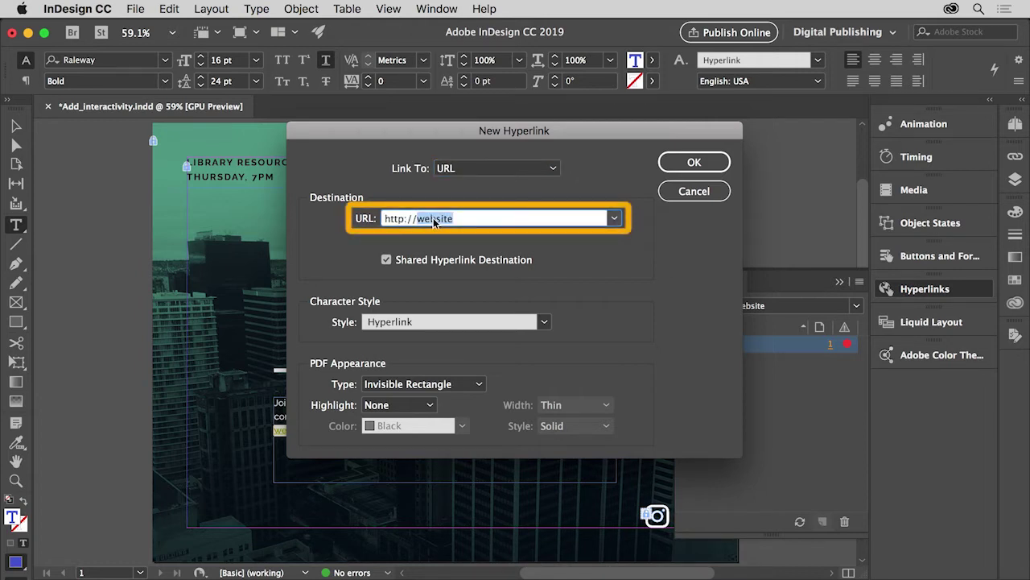
pyautogui.write('ww')
pyautogui.write('w.adobe.com')
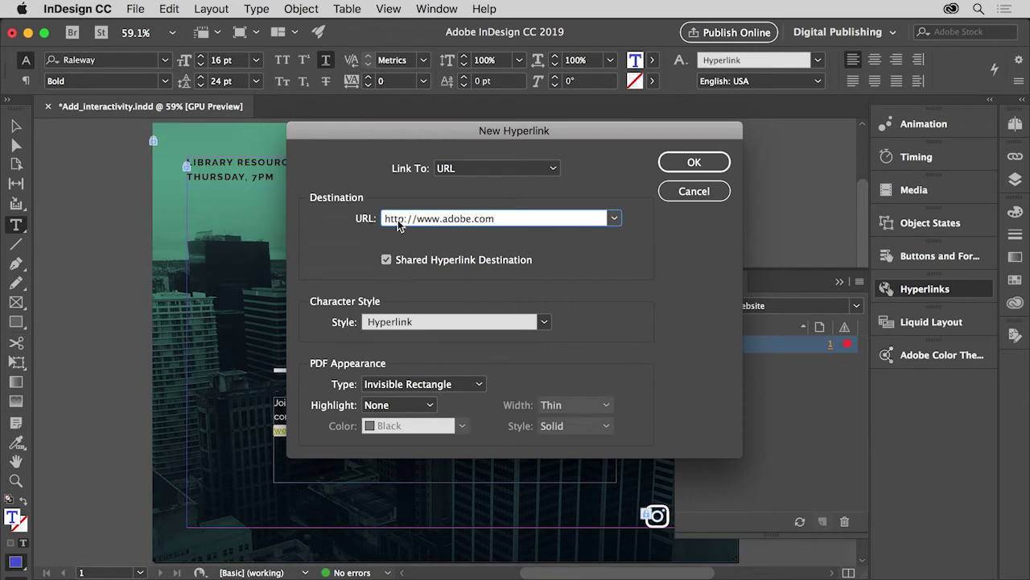
# - Move the hyperlink dialog aside, check the Hyperlink character style, and confirm the link
pyautogui.moveTo(391, 131); pyautogui.dragTo(471, 173)
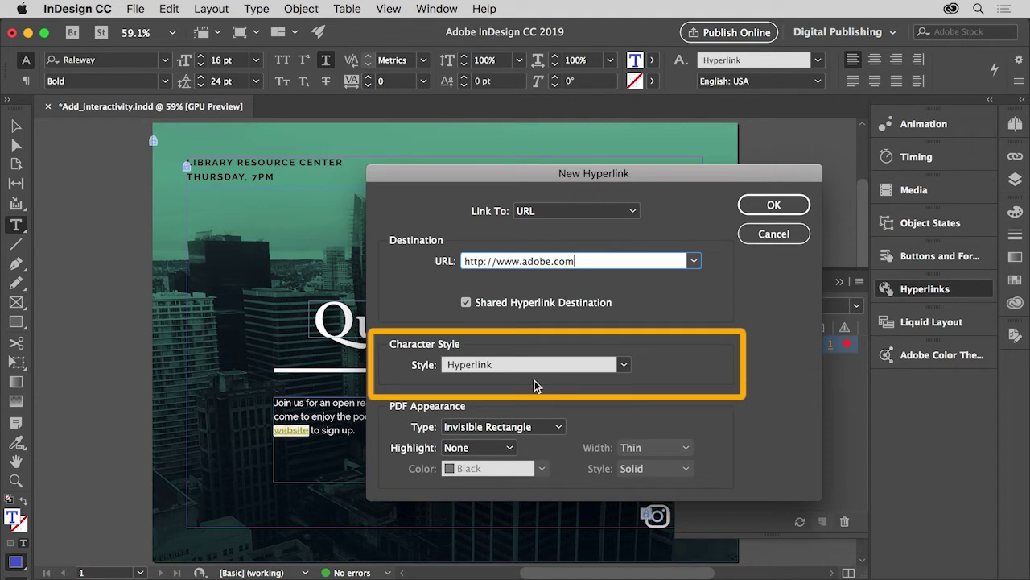
pyautogui.click(623, 365)
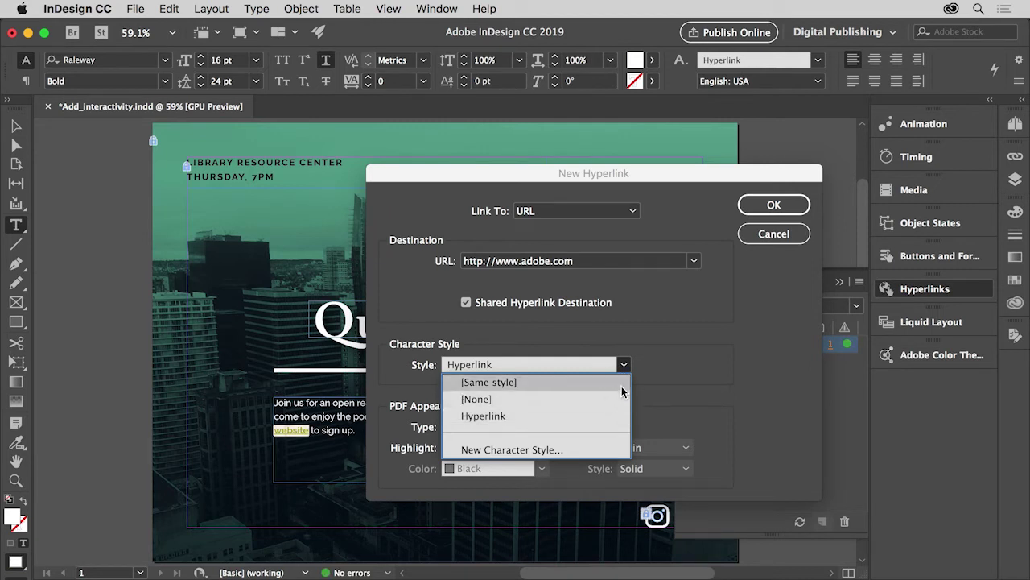
pyautogui.click(750, 207)
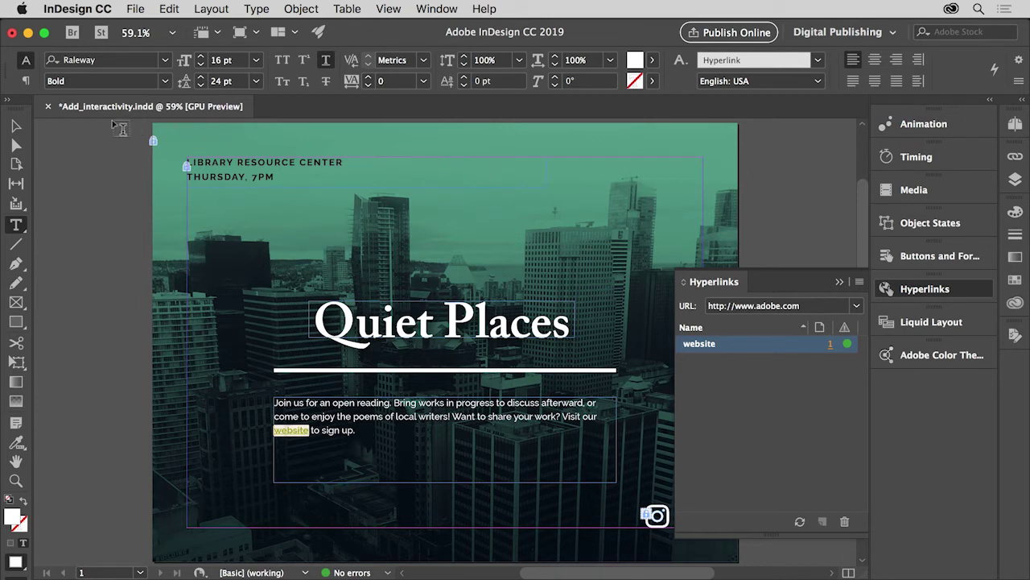
# - Select the 'title and underline' group with the Selection tool and show the Animation panel
pyautogui.click(17, 126)
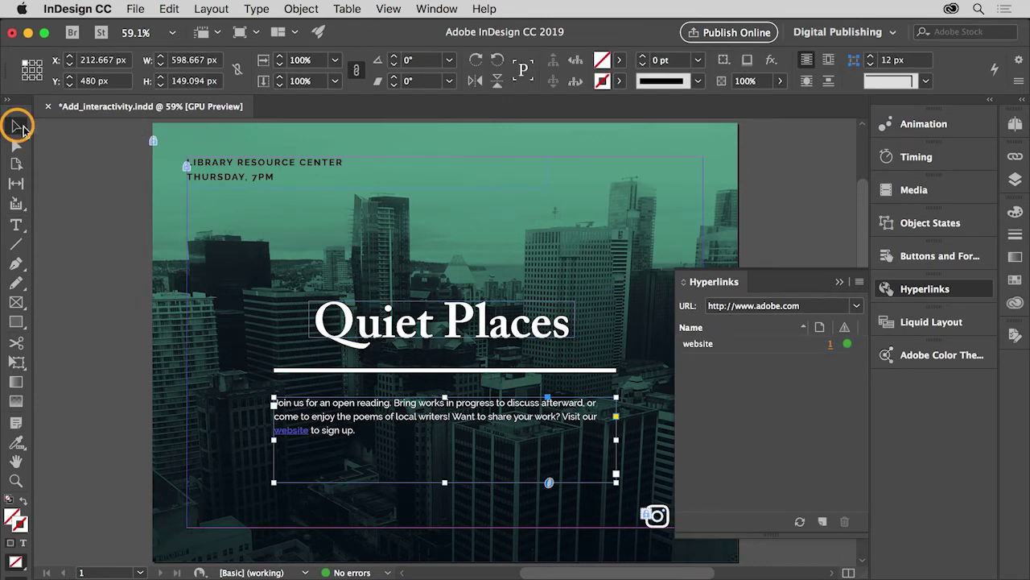
pyautogui.click(342, 320)
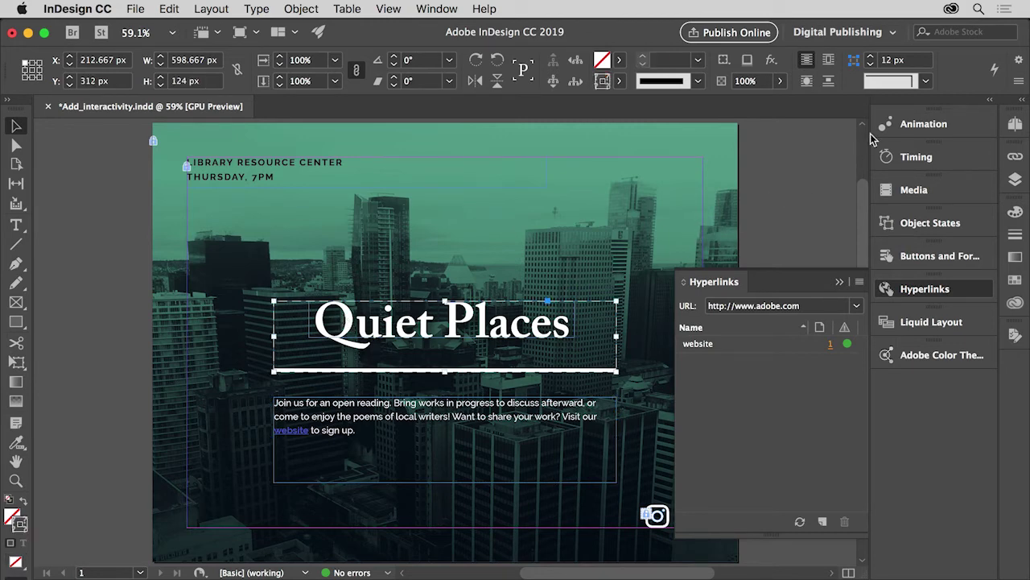
pyautogui.click(908, 123)
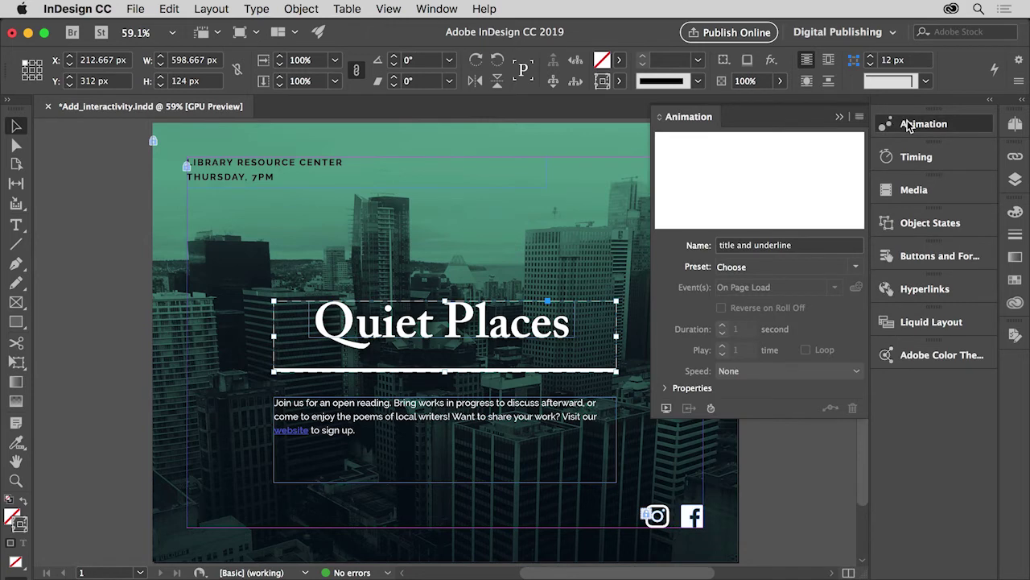
# - Choose the Fly in from Top animation preset for the title group
pyautogui.click(855, 268)
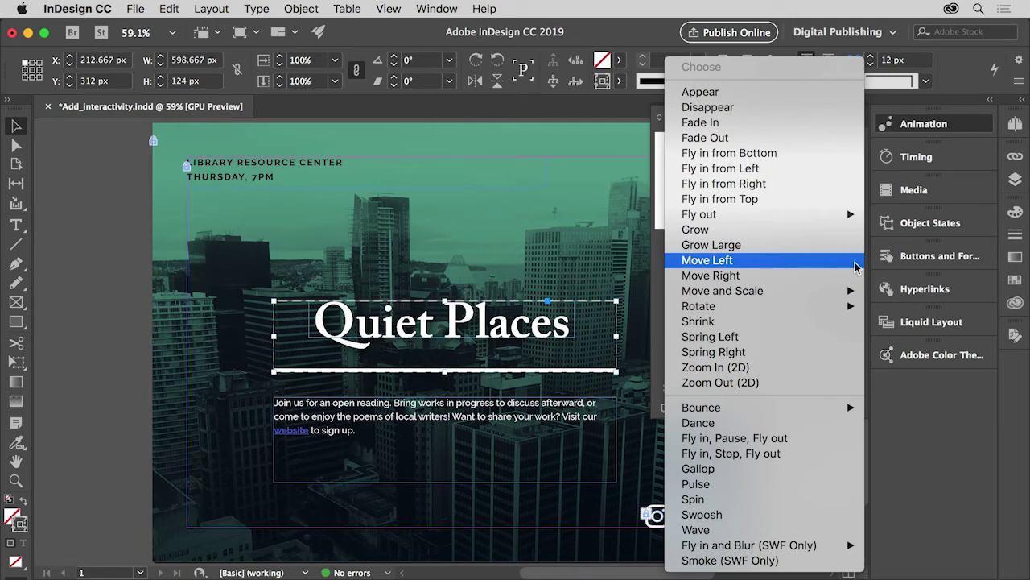
pyautogui.click(823, 205)
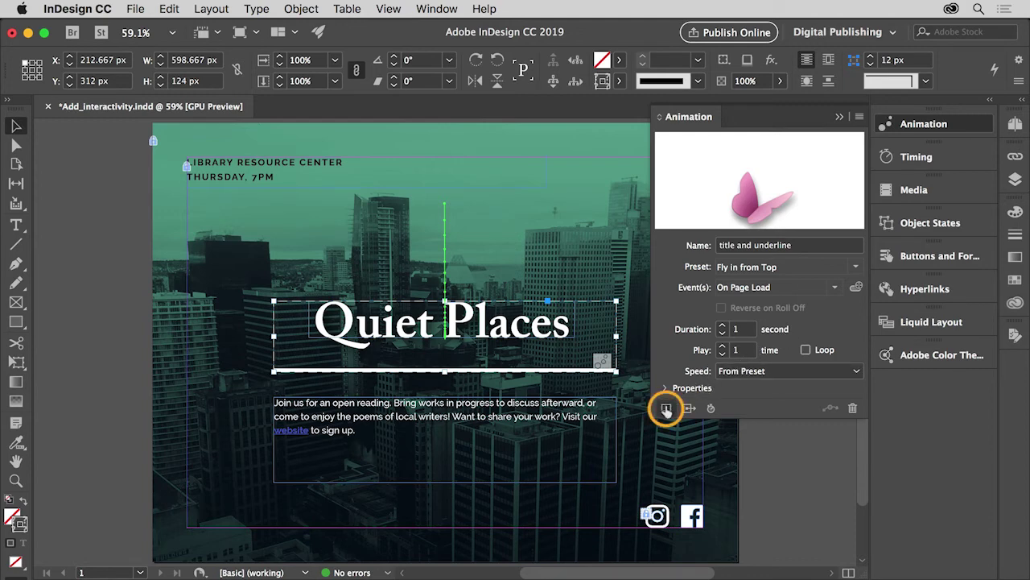
# - Preview the spread in EPUB Interactivity Preview and play the title's fly-in
pyautogui.click(666, 409)
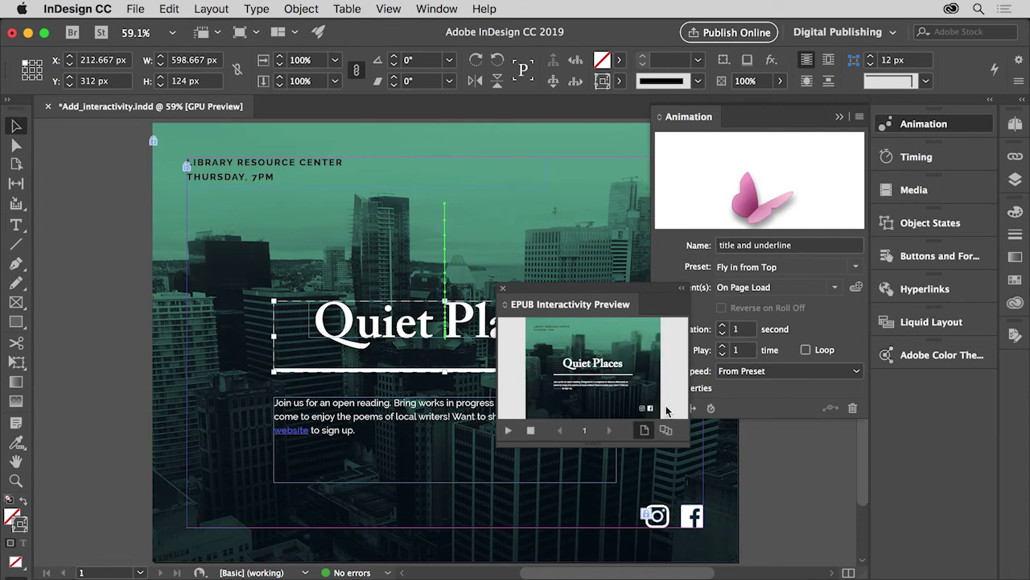
pyautogui.click(509, 432)
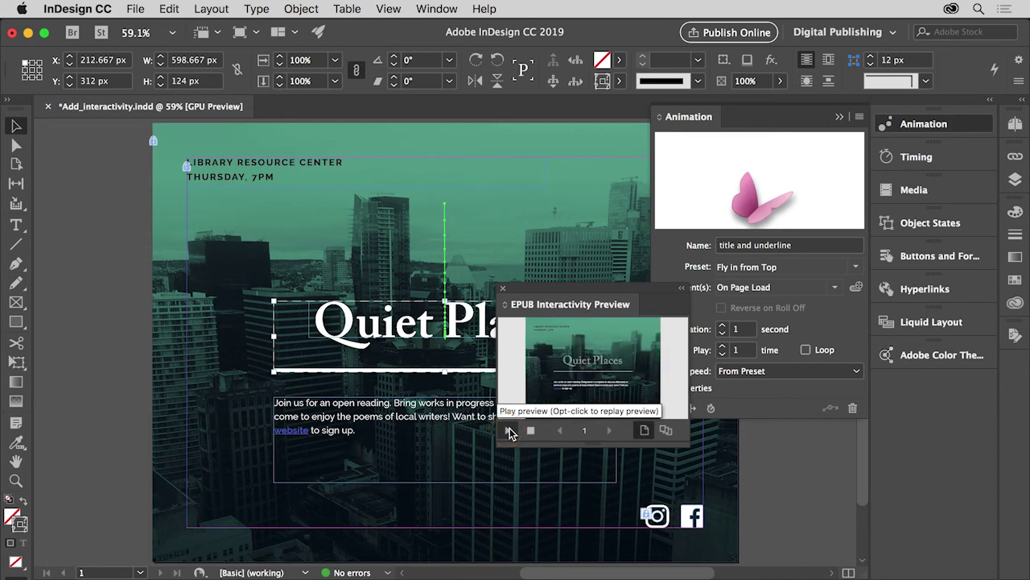